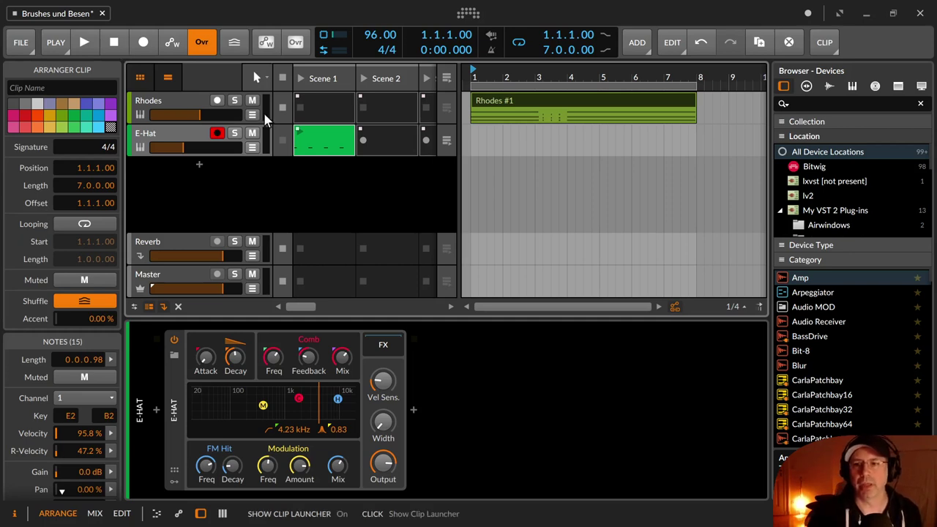
Step: Select the E-Hat track, launch its Scene 1 clip and adjust the track's Reverb send to about -12 dB
left_click(174, 408)
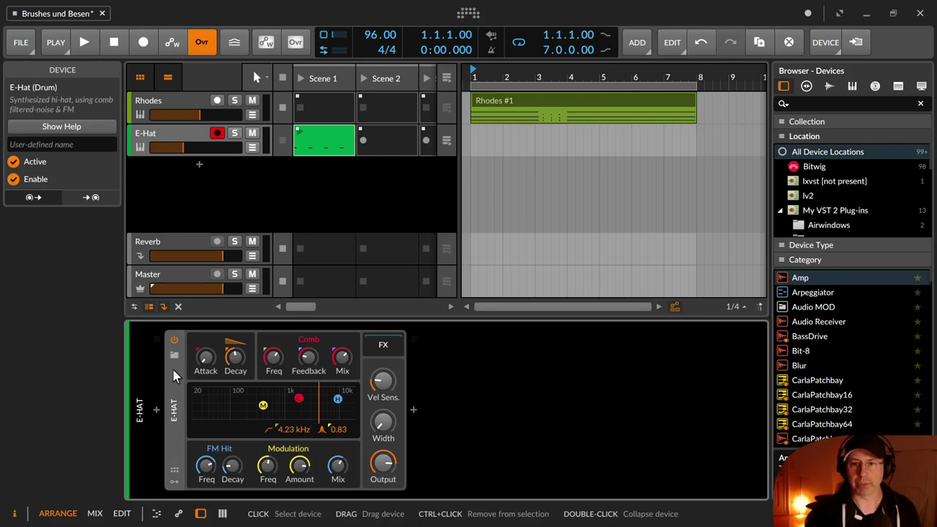
left_click(161, 132)
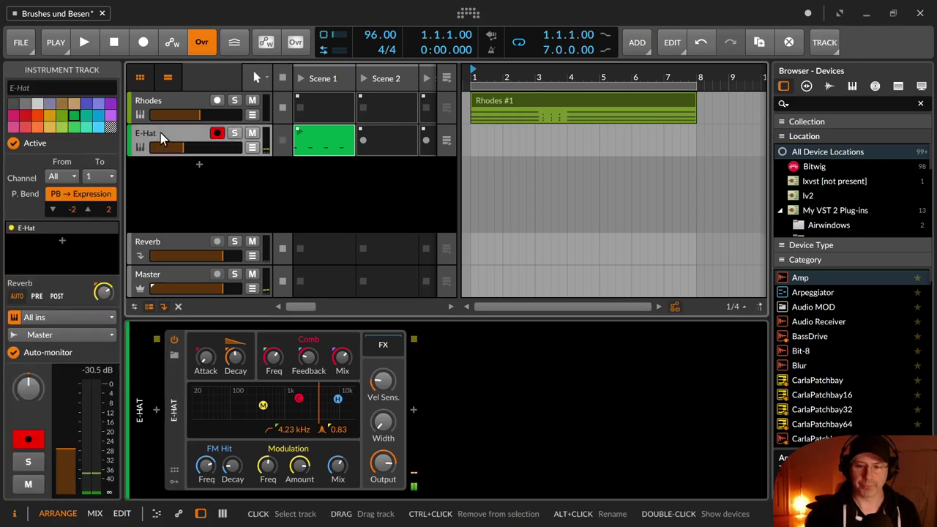
left_click_drag(103, 292, 103, 322)
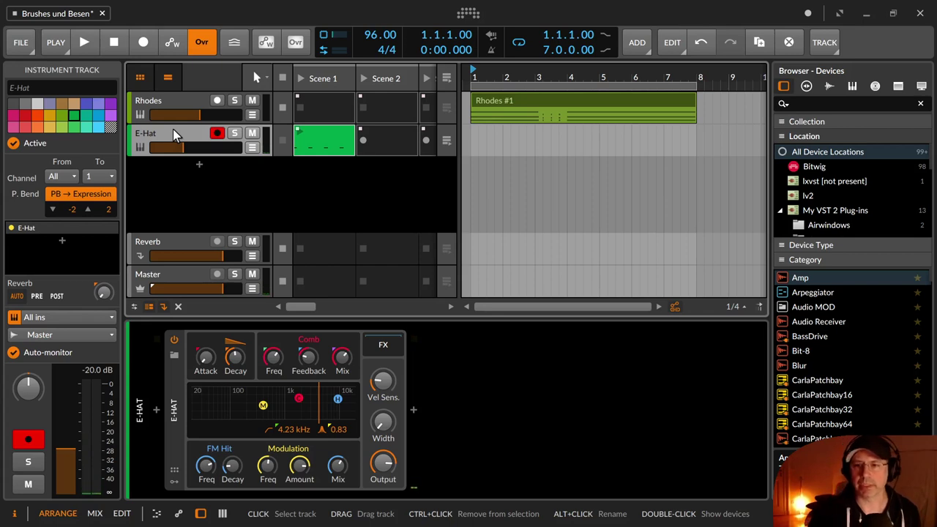
left_click(299, 136)
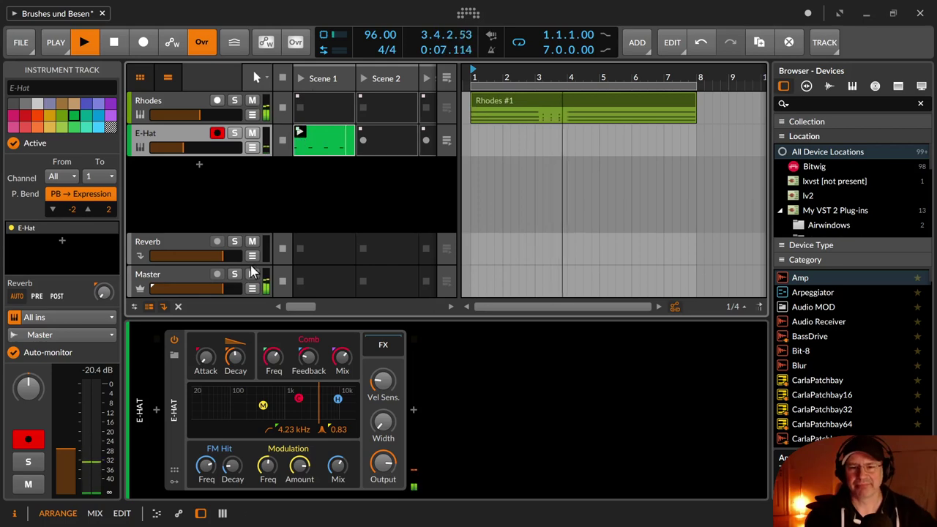
mouse_move(104, 293)
left_mouse_down()
mouse_move(104, 307)
mouse_move(104, 292)
left_mouse_up()
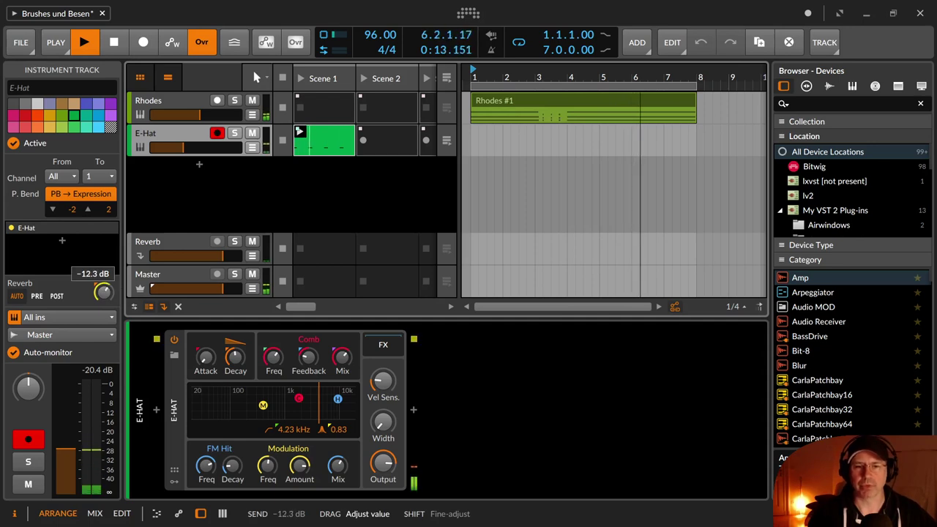
left_click_drag(104, 293, 106, 300)
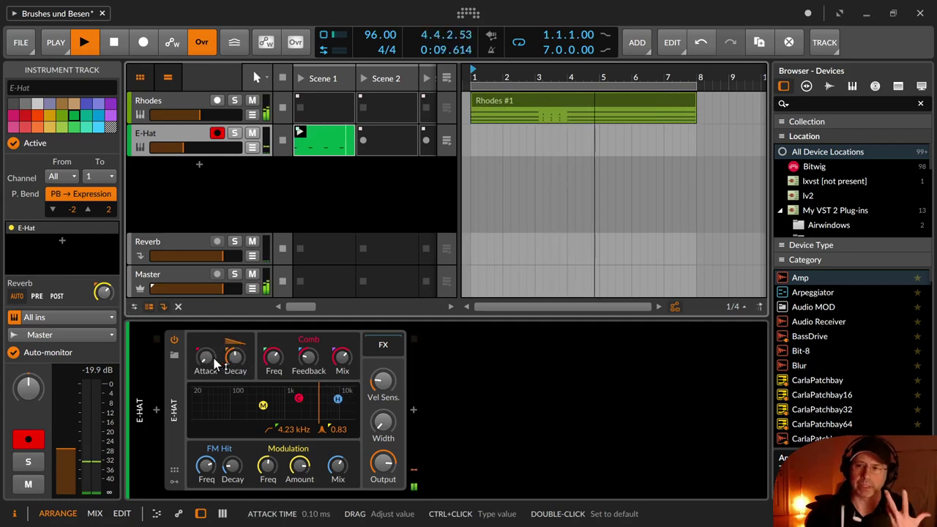
Step: Raise the E-Hat's attack time and lengthen its decay time to about 572 ms
left_click_drag(209, 358, 208, 322)
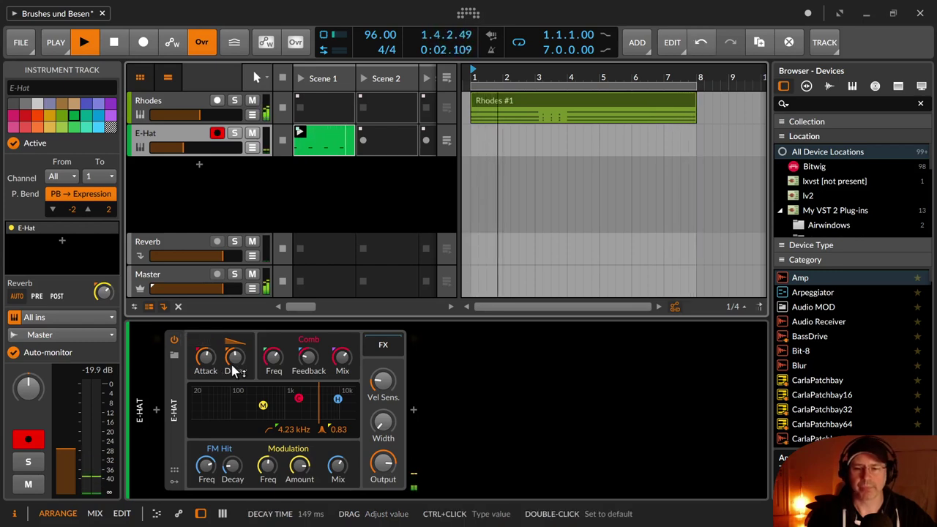
left_click_drag(235, 357, 235, 316)
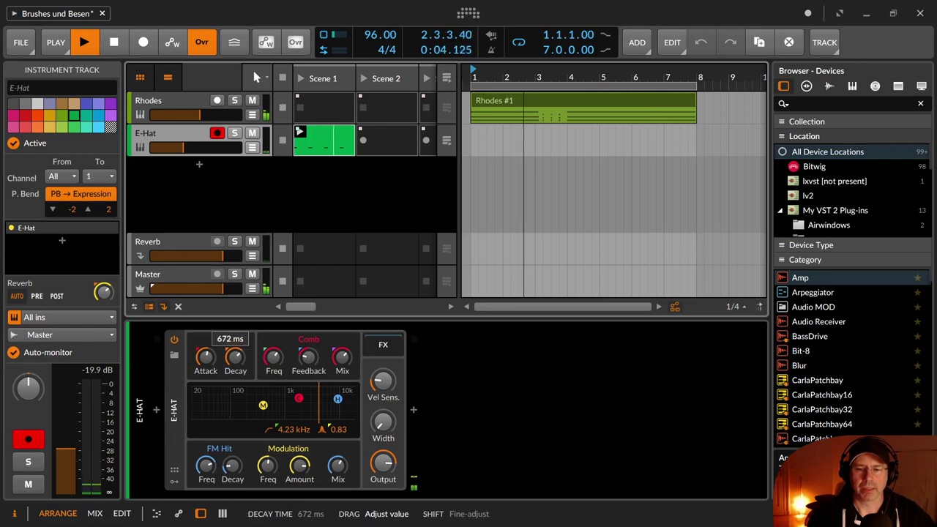
left_click_drag(235, 357, 235, 370)
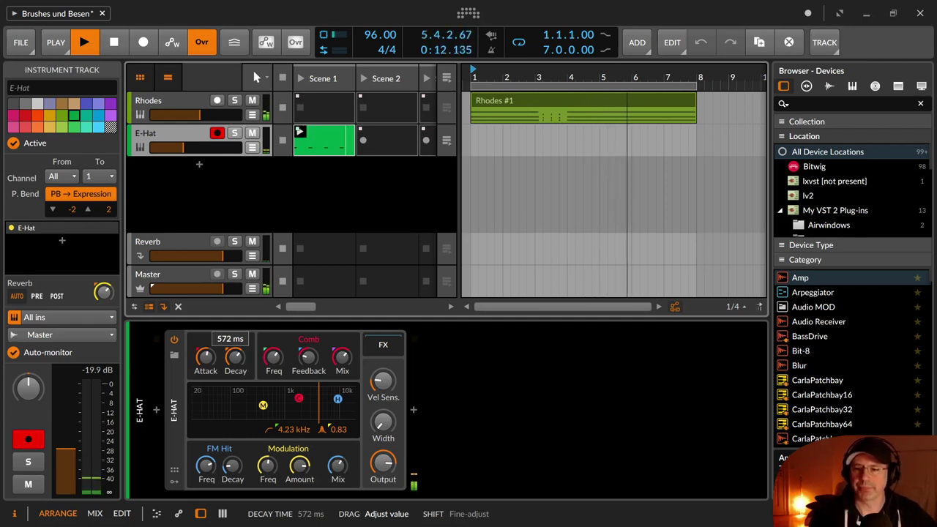
left_click_drag(235, 370, 235, 371)
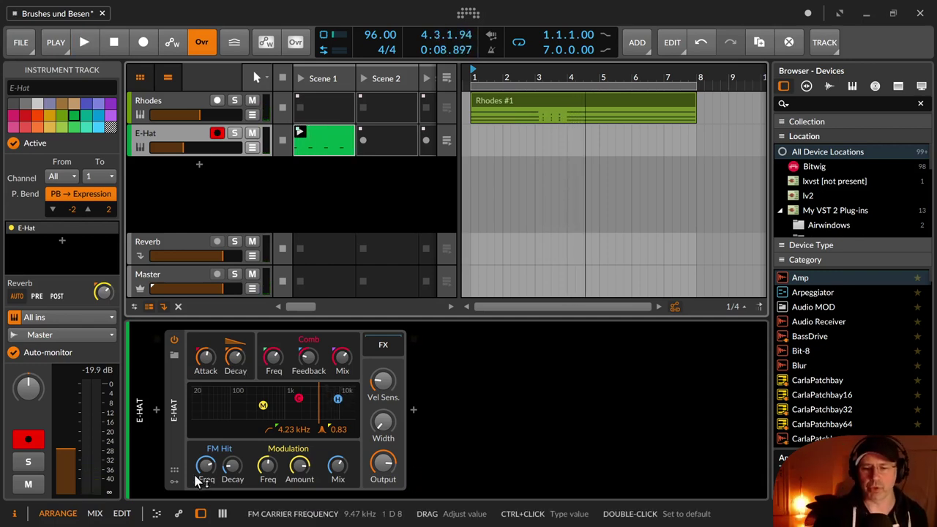
Step: Add a Steps modulator to the E-Hat device and expand its step editor
left_click(174, 481)
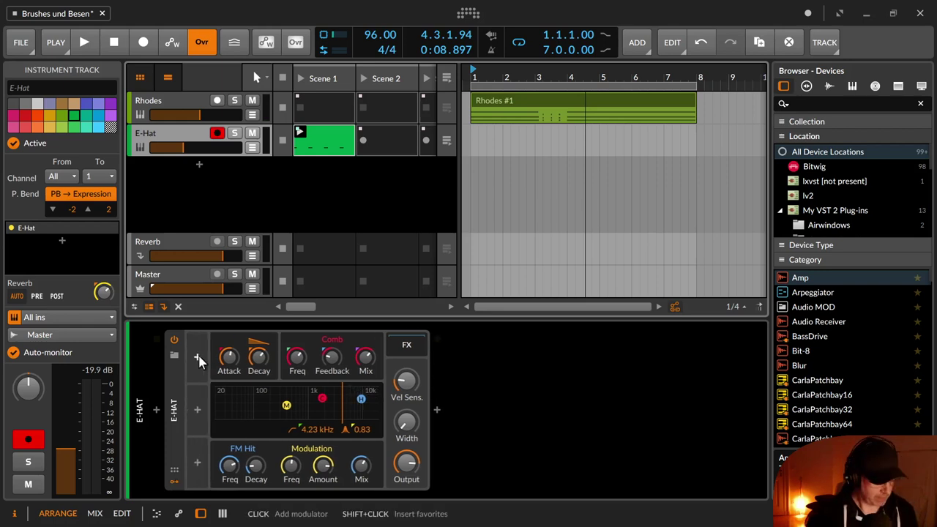
left_click(198, 359)
type("step")
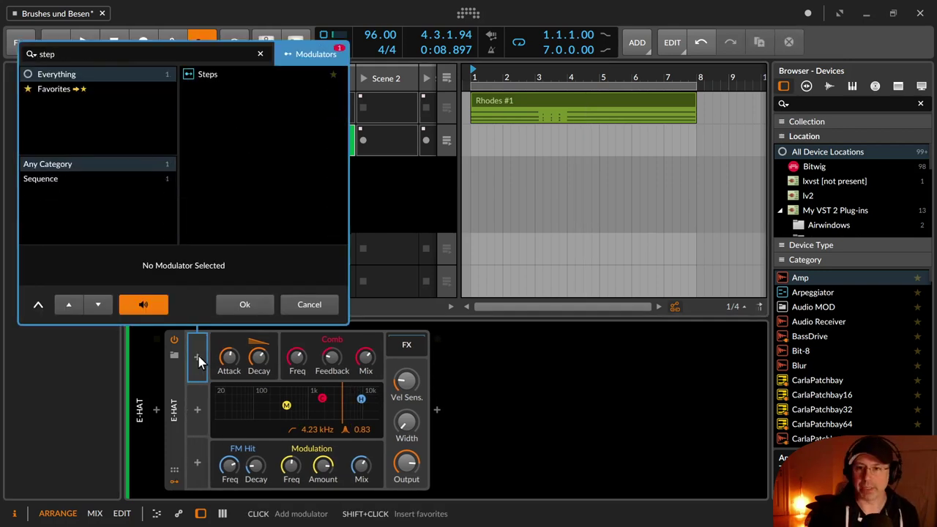
key("Return")
left_click(202, 362)
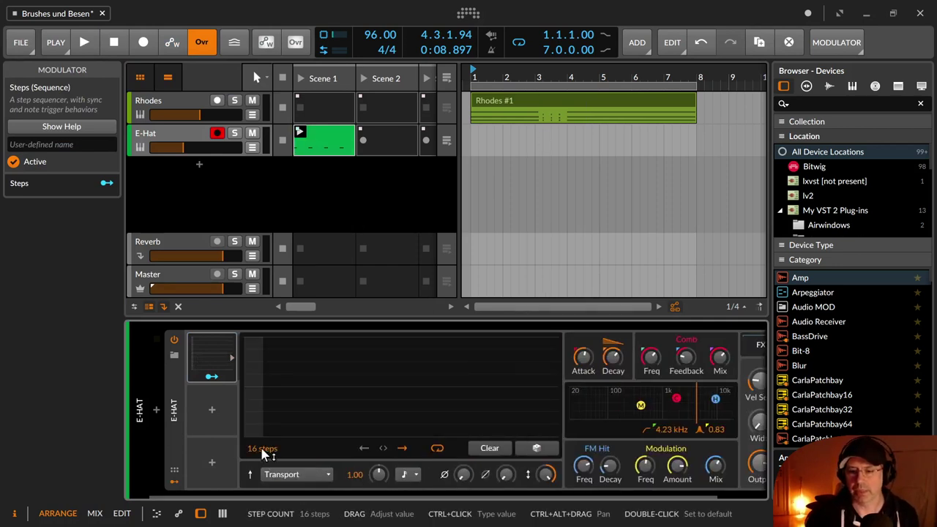
Step: Set the Steps modulator to 4 steps with a quarter note timebase
left_click_drag(261, 447, 261, 480)
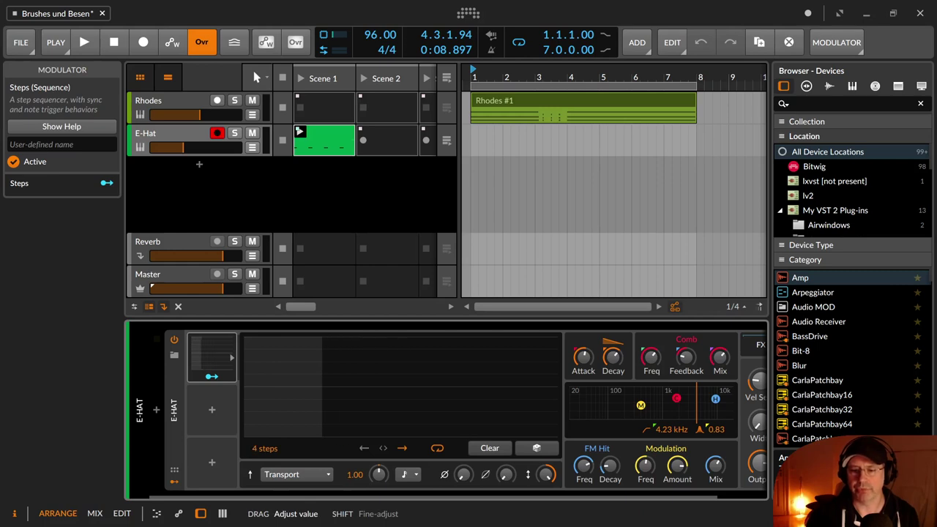
left_click(408, 475)
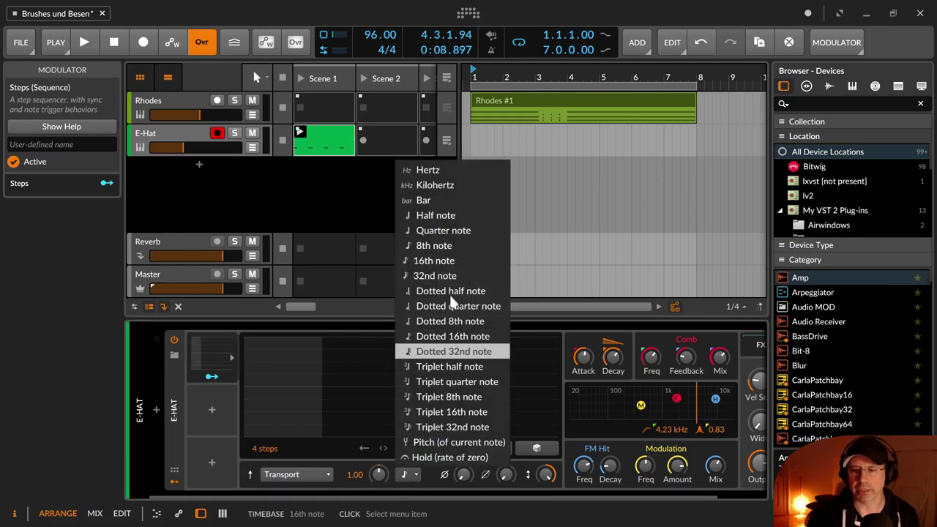
left_click(464, 236)
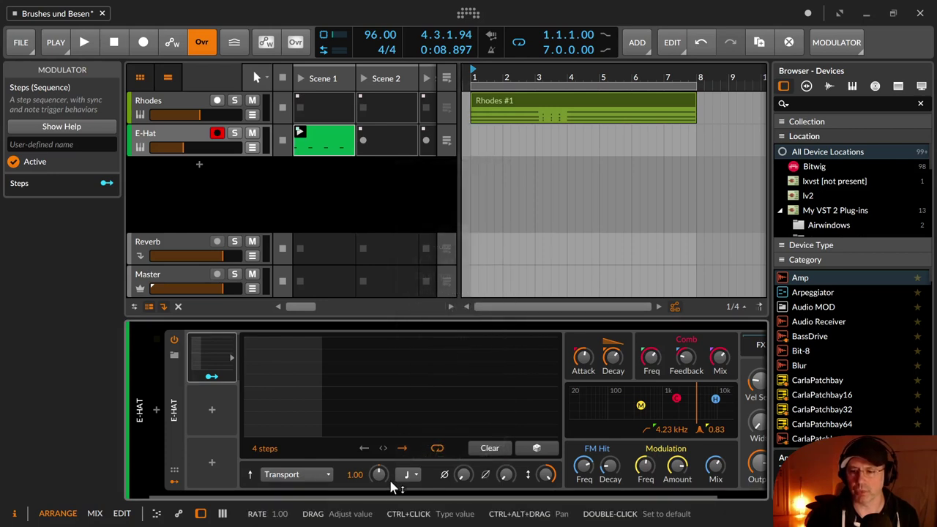
Step: Play the E-Hat clip in Scene 1, shorten the decay time slightly while listening, and stop playback
mouse_move(403, 500)
left_mouse_down()
mouse_move(441, 502)
mouse_move(408, 511)
left_mouse_up()
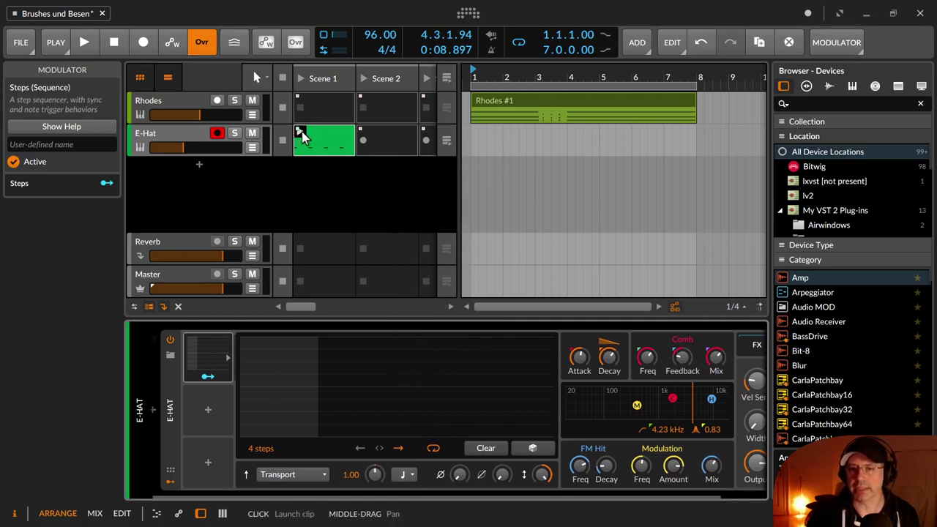
left_click(303, 136)
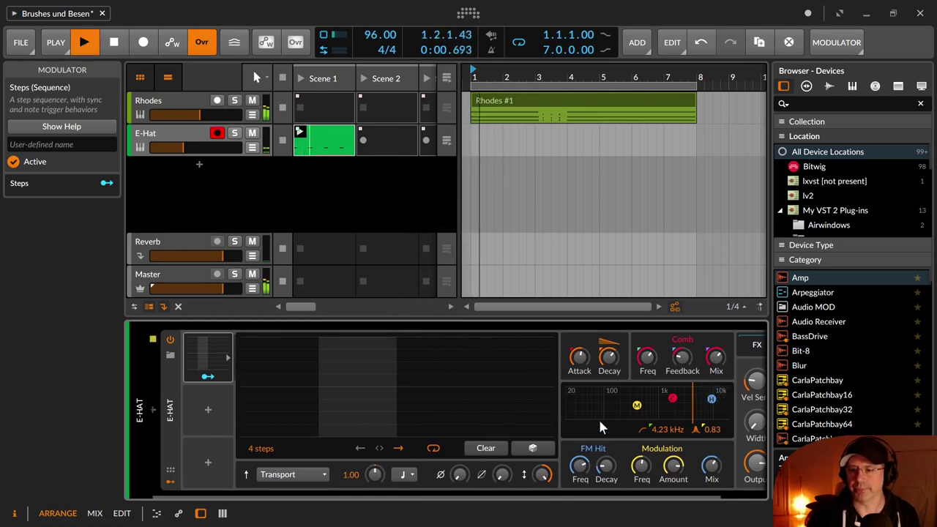
mouse_move(609, 357)
left_click_drag(608, 356, 608, 377)
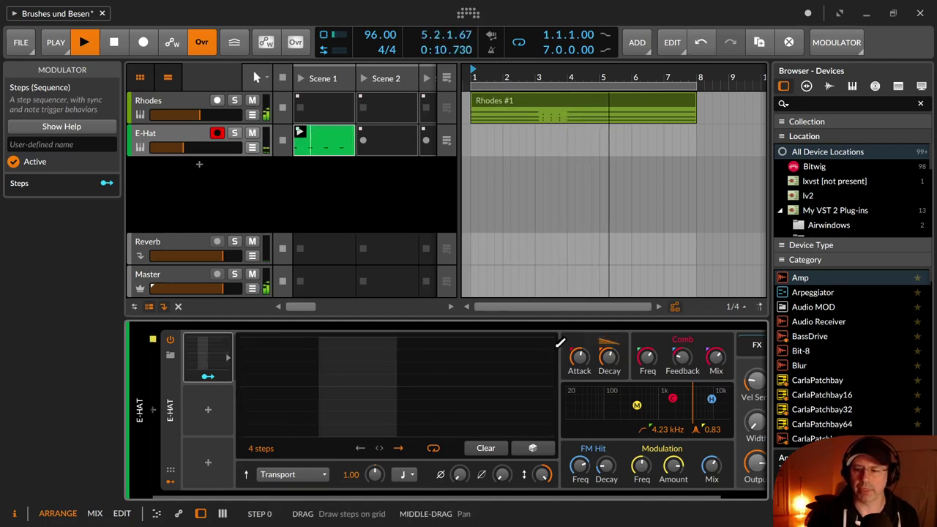
key("space")
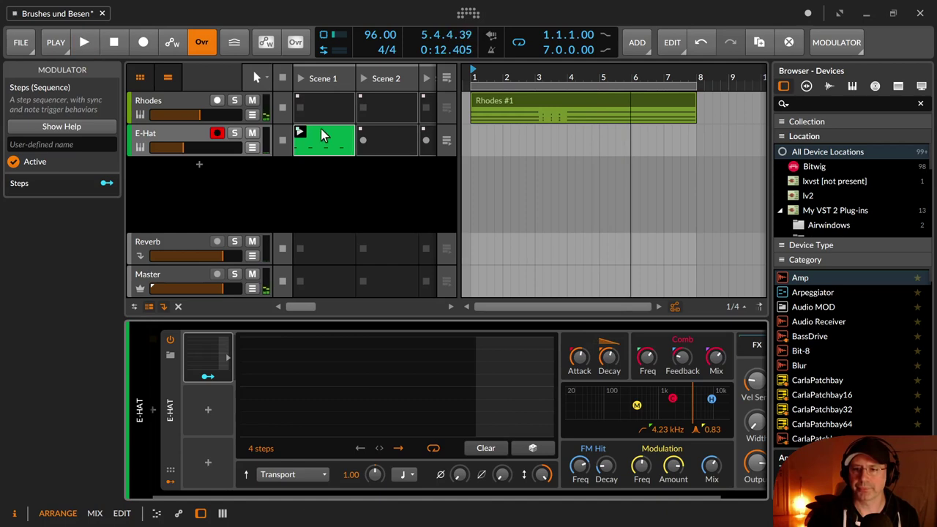
Step: Examine the notes and velocities of the E-Hat clip in Scene 1, and return to the E-Hat device's controls
double_click(324, 134)
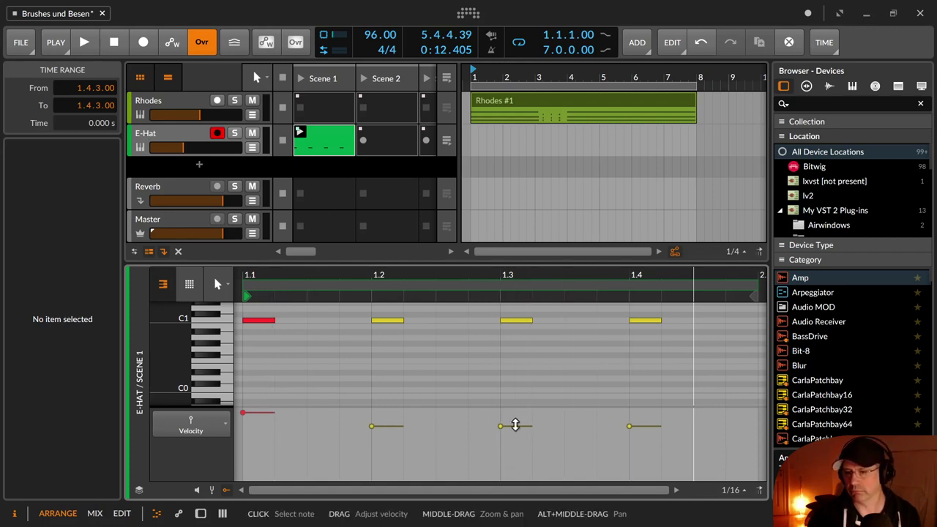
double_click(150, 134)
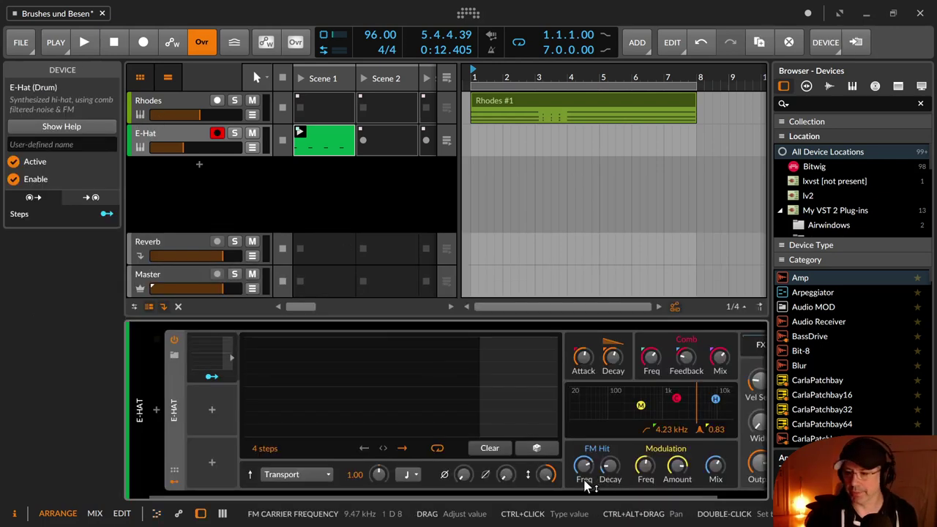
left_click_drag(584, 500, 676, 497)
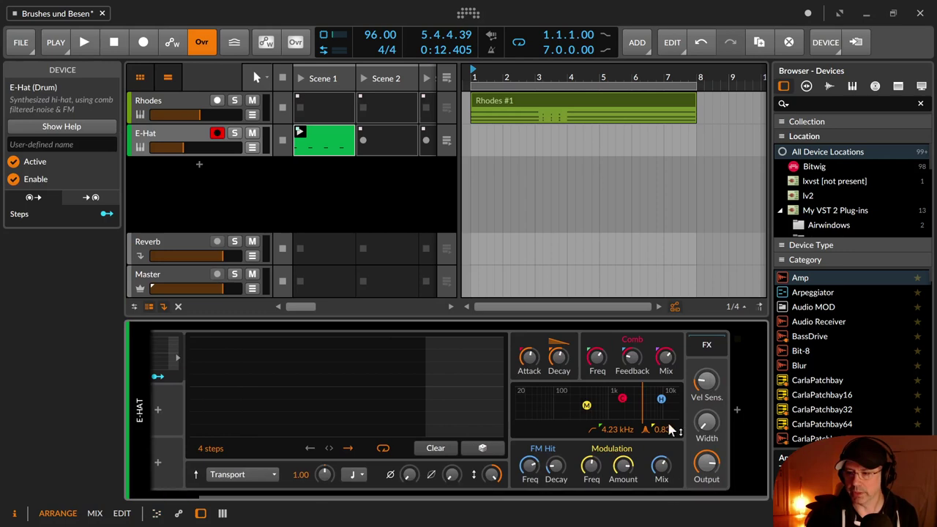
left_click_drag(694, 503, 561, 506)
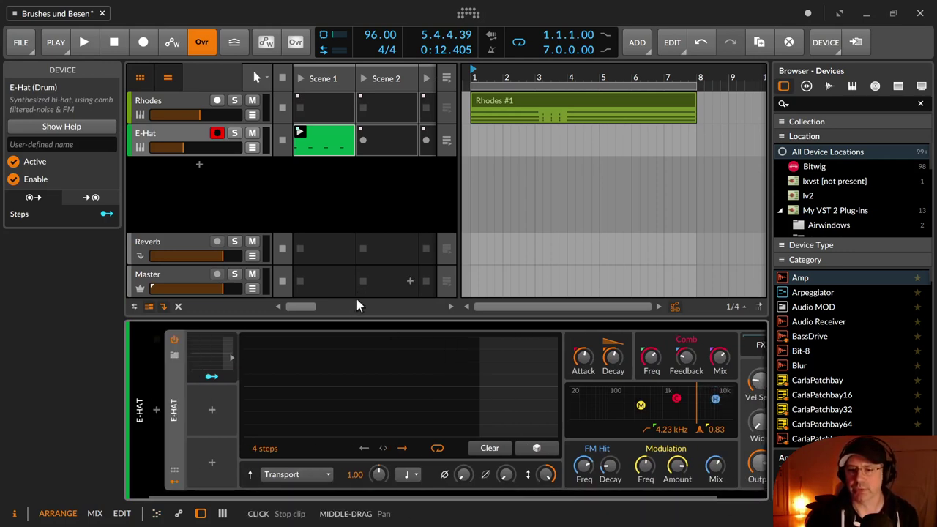
Step: Reduce the E-Hat's decay time during playback and map the Steps modulator to Decay with an amount of +0.77
key("space")
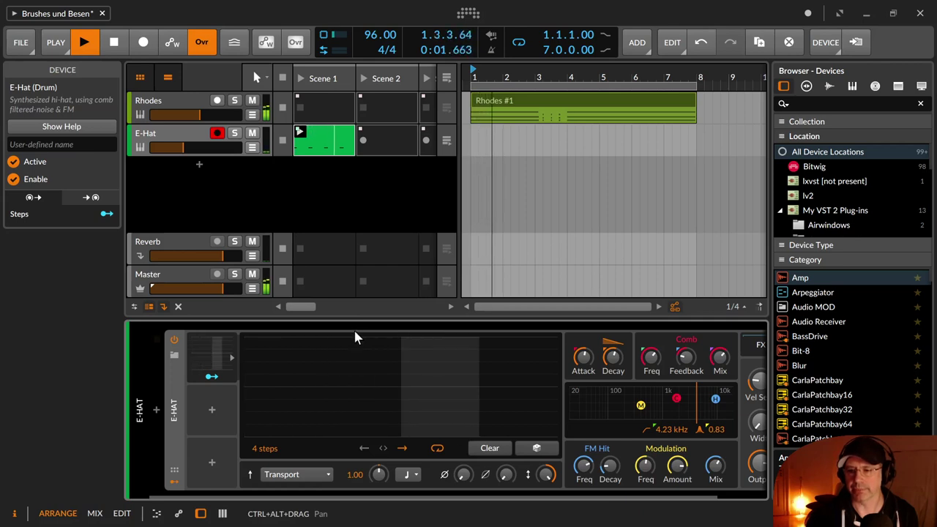
mouse_move(613, 356)
left_mouse_down()
mouse_move(613, 297)
mouse_move(613, 366)
left_mouse_up()
left_click(211, 376)
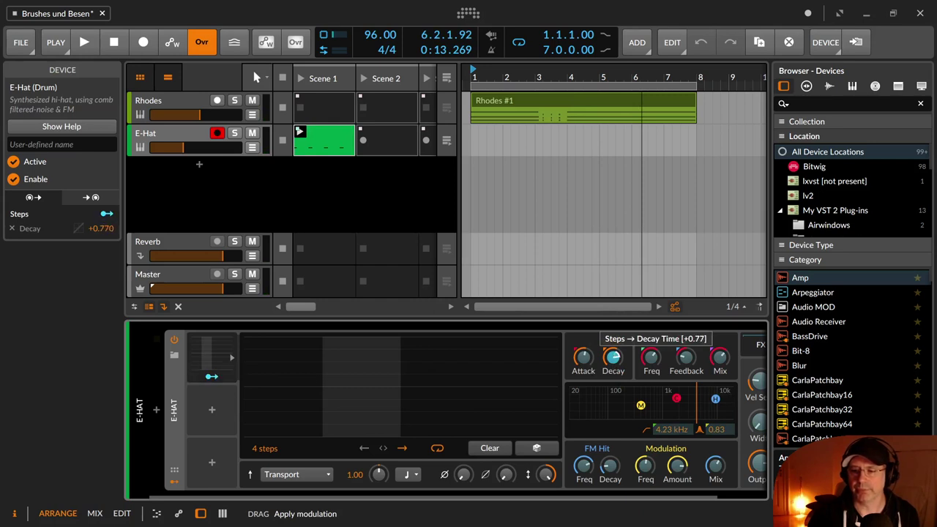
left_click_drag(613, 366, 613, 366)
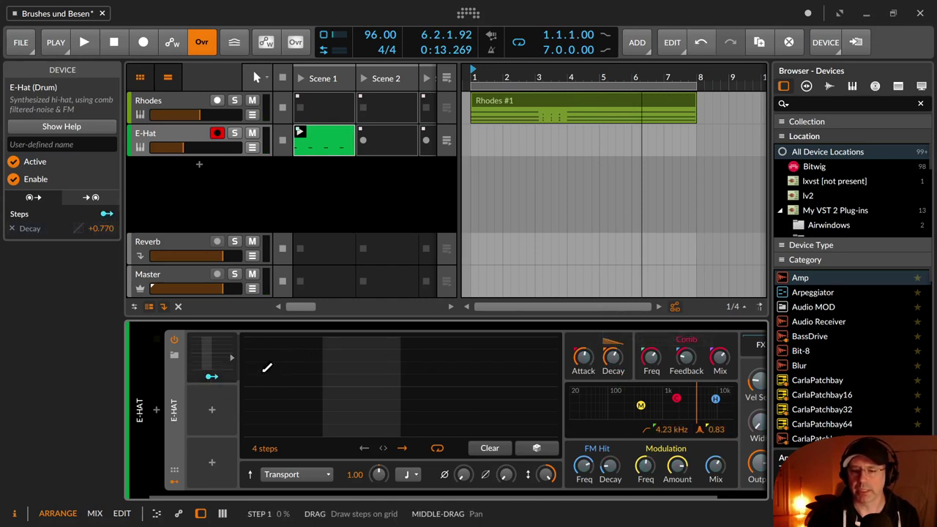
Step: Draw the Steps pattern with step 1 at about 61 %, a smaller positive step 3 and step 4 at about -39 %
left_click(267, 354)
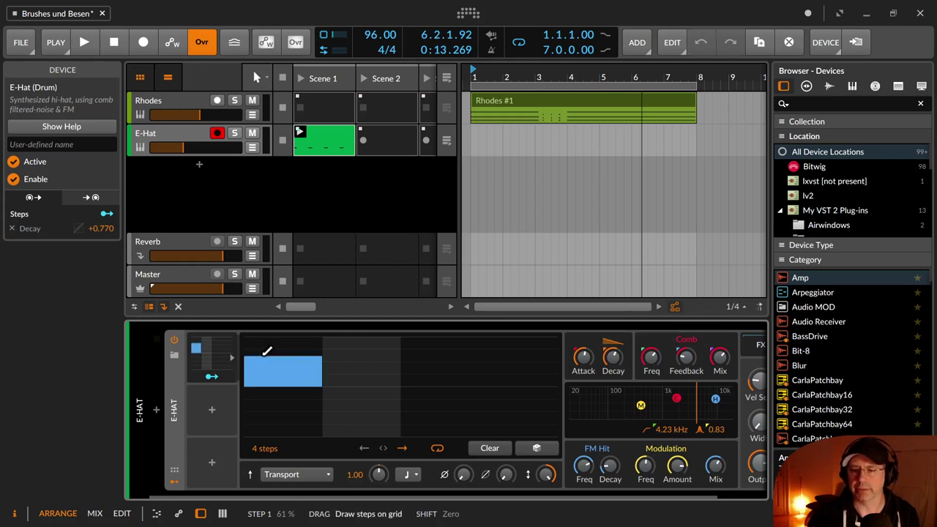
left_click_drag(267, 354, 267, 353)
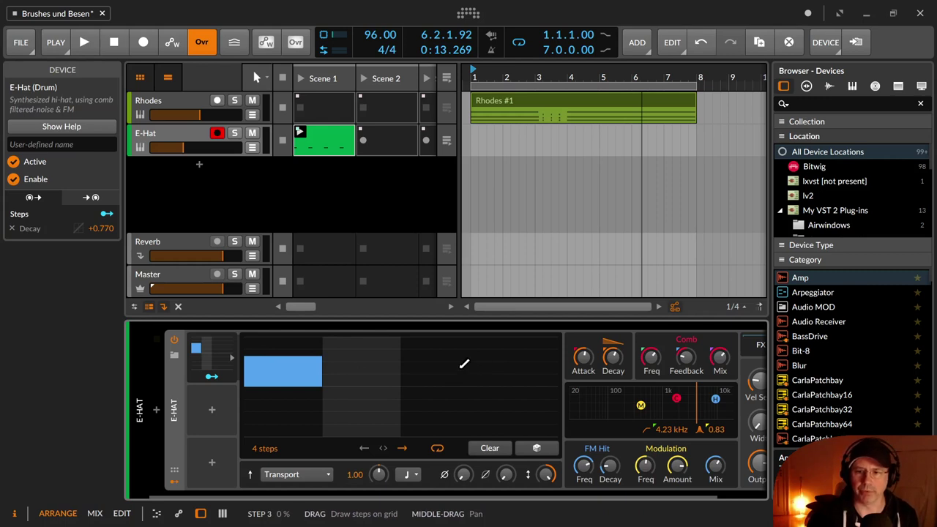
key("space")
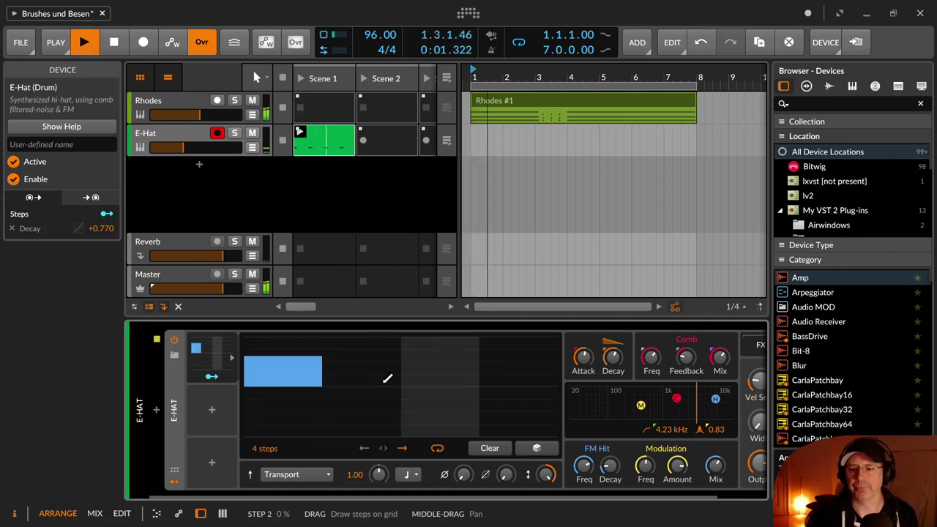
left_click(445, 375)
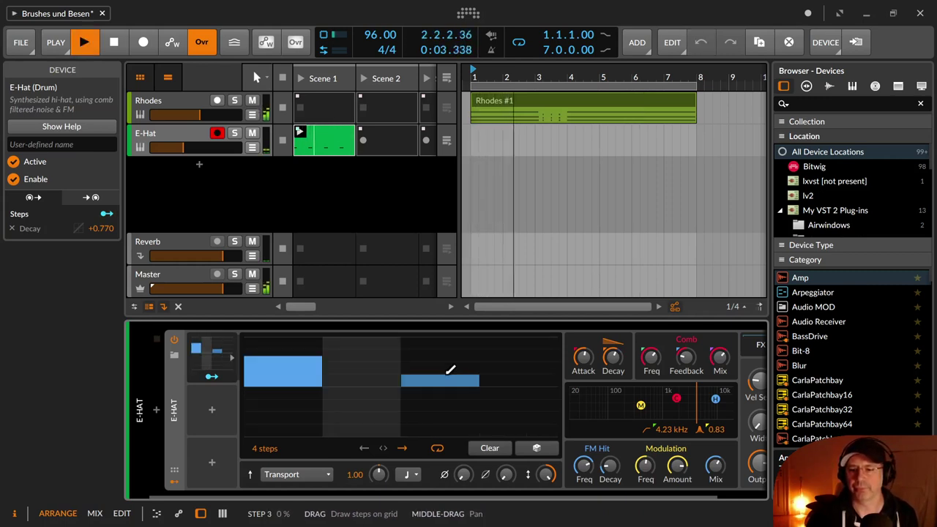
left_click(520, 396)
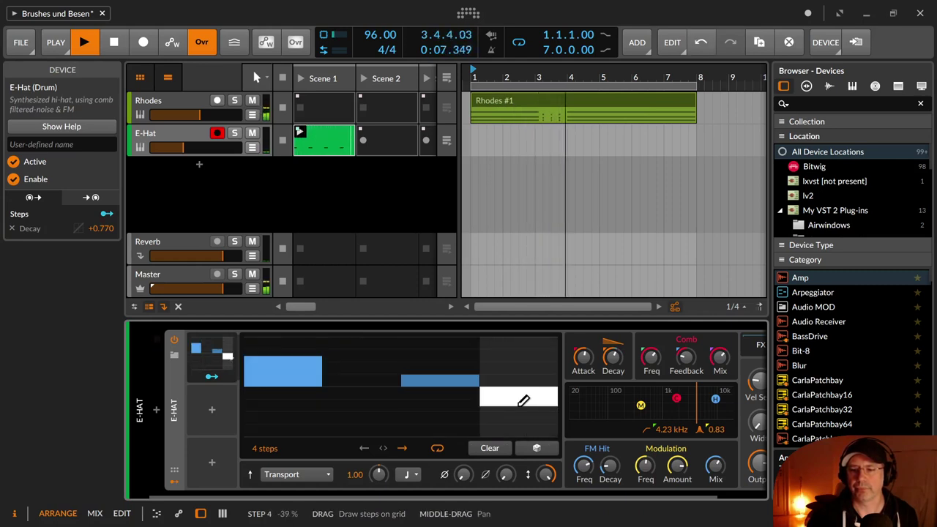
Step: Refine the Steps pattern during playback: set step 4 to about -30 %, lower step 3 and raise step 1
left_click_drag(523, 402, 521, 396)
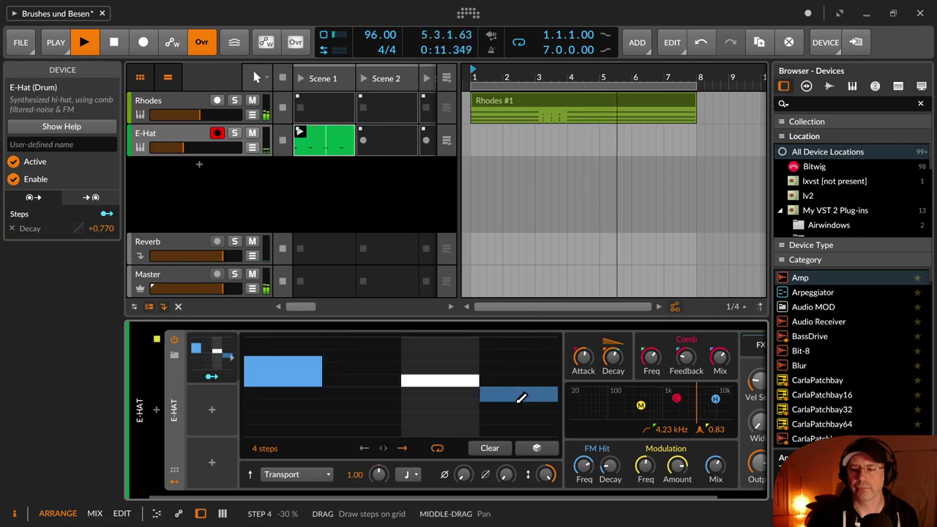
left_click_drag(454, 378, 452, 375)
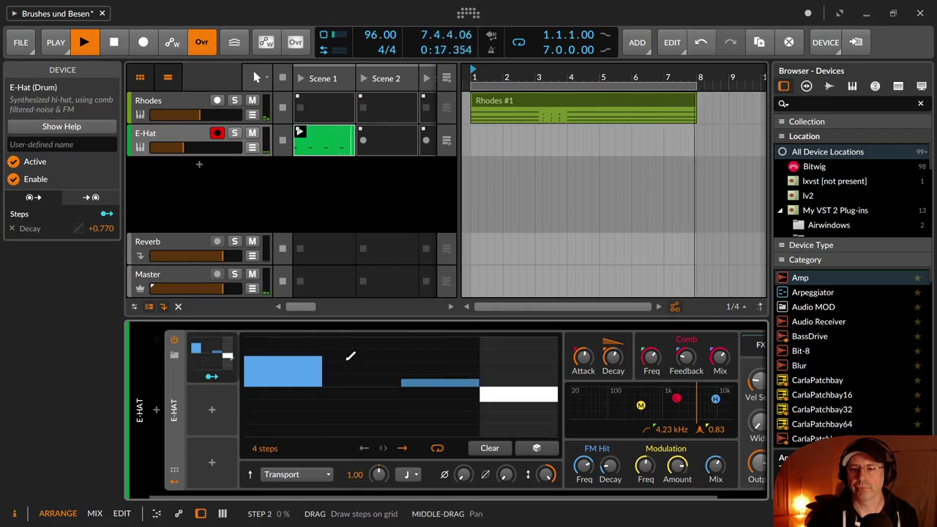
left_click_drag(310, 350, 309, 348)
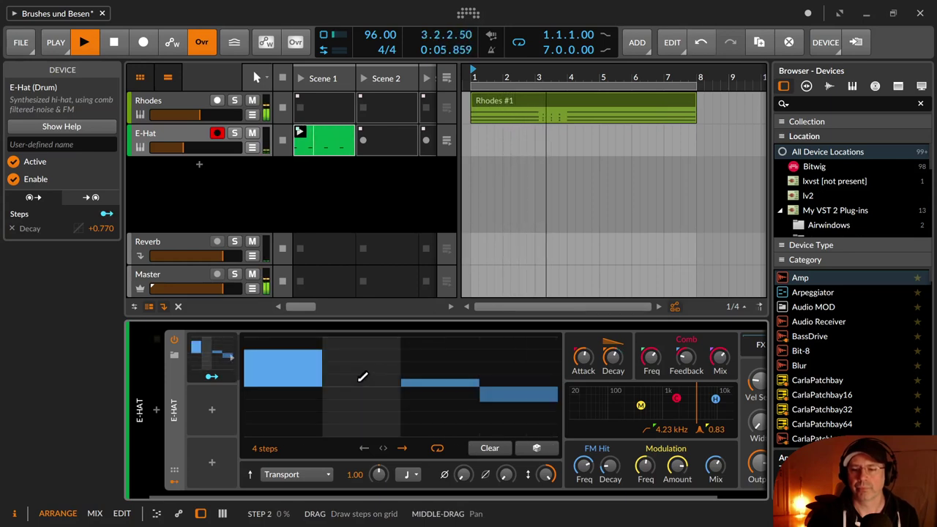
Step: Try step 2 of the Steps pattern at about -41 %, 13 % and 3 %, and set it back to 0 %
left_click_drag(362, 378, 363, 403)
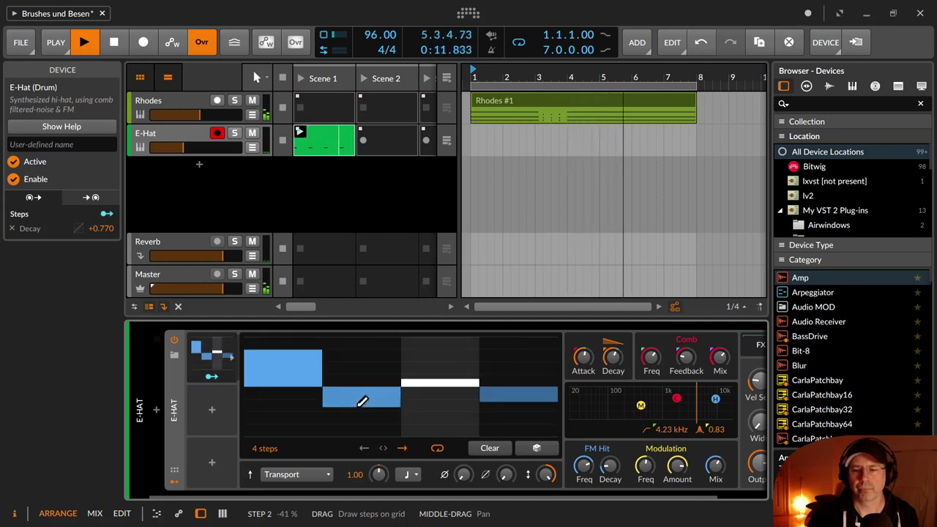
left_click_drag(362, 401, 366, 378)
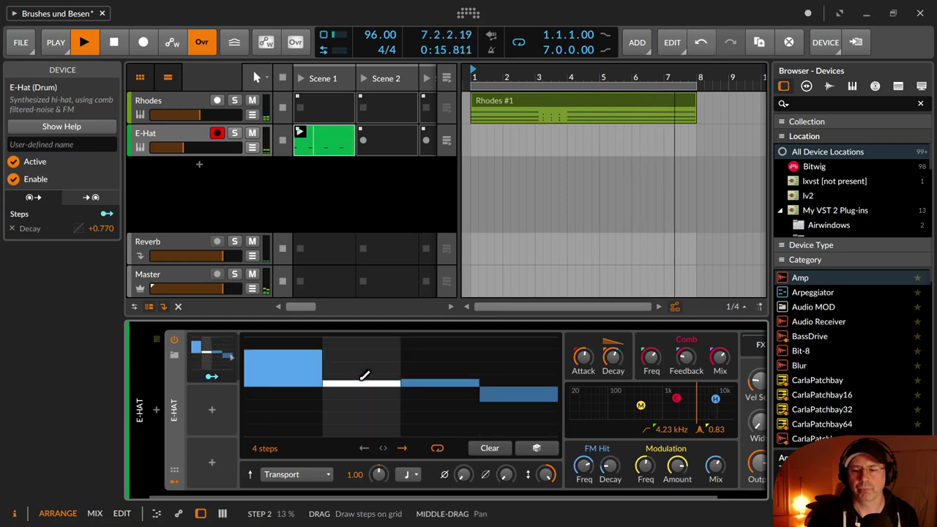
left_click(394, 385)
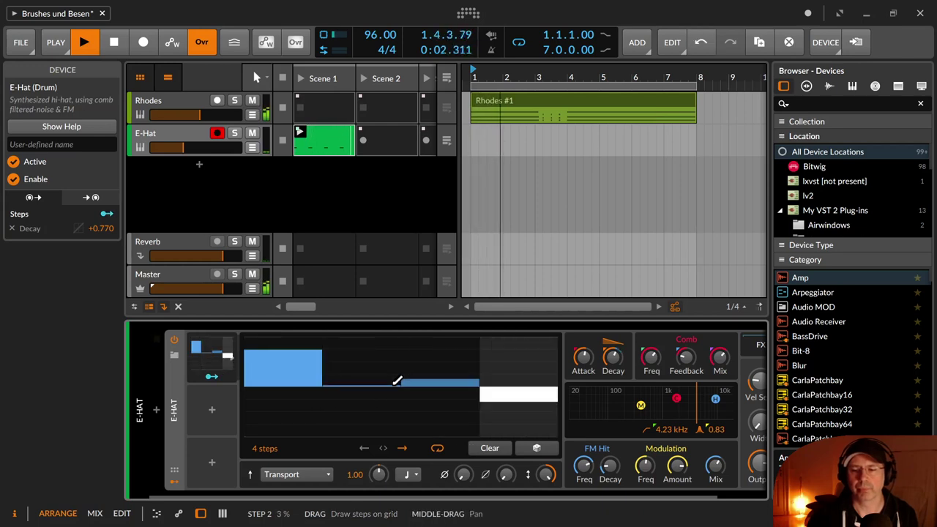
left_click(389, 385)
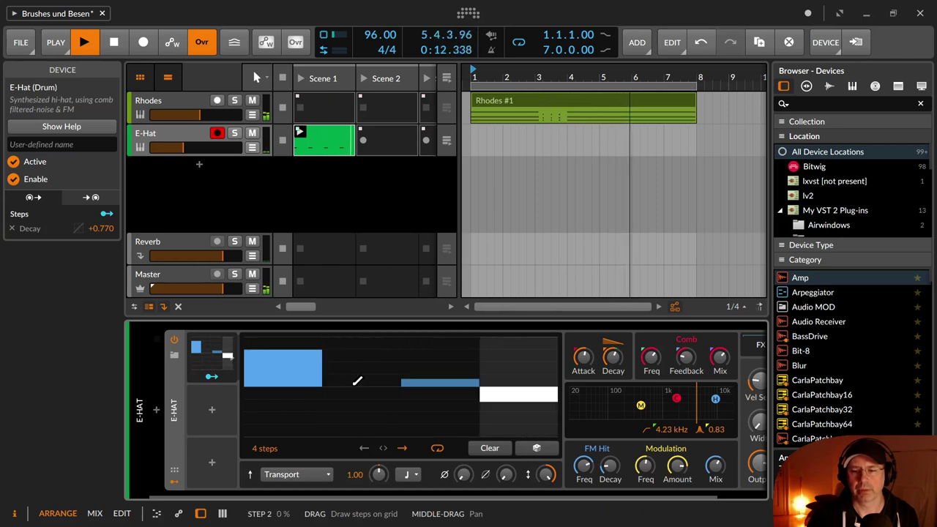
Step: Redraw the Steps pattern with step 4 at about 28 % and step 3 at about -40 %, and pull step 3 further down
mouse_move(510, 397)
left_mouse_down()
mouse_move(516, 416)
mouse_move(522, 408)
left_mouse_up()
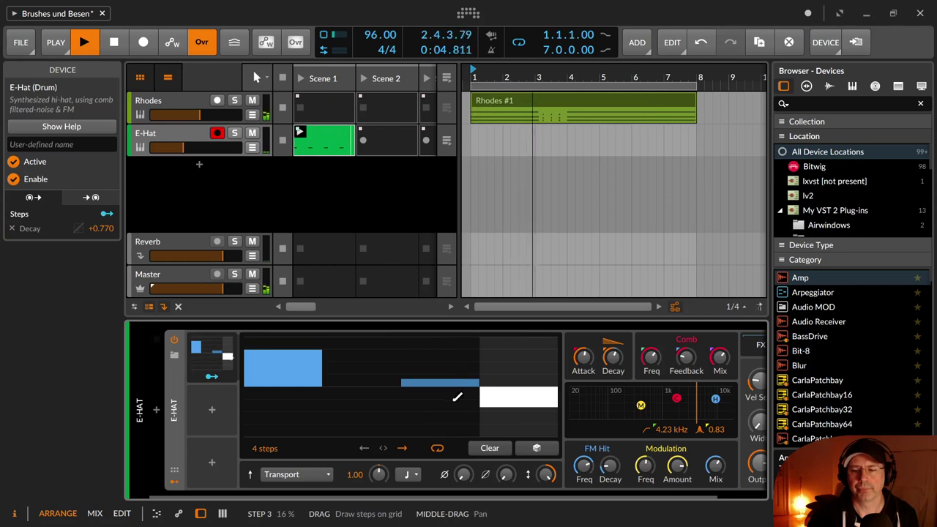
left_click(454, 408)
left_click_drag(516, 392, 512, 361)
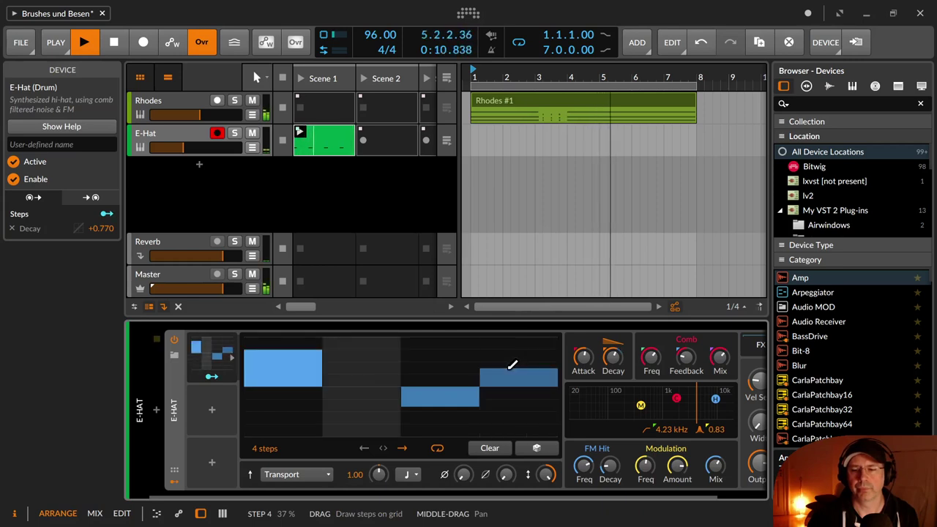
left_click_drag(513, 365, 514, 368)
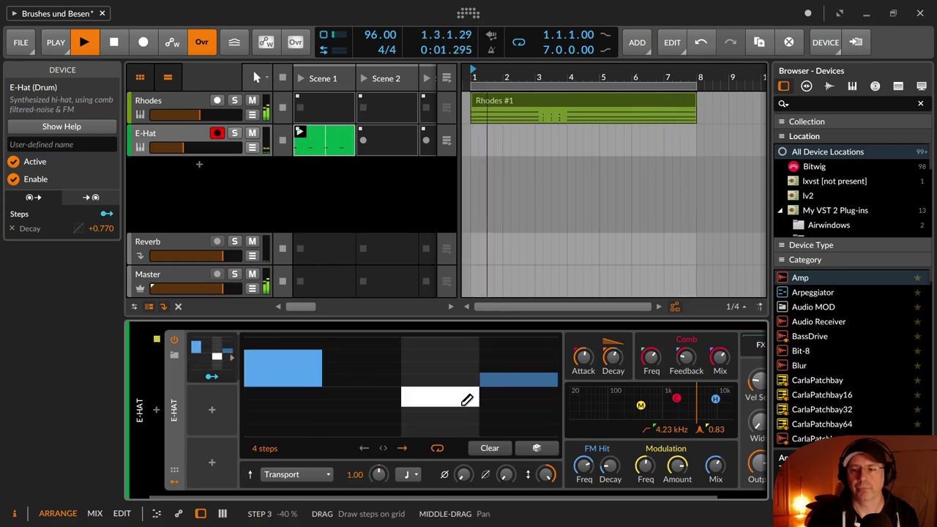
left_click_drag(466, 399, 464, 416)
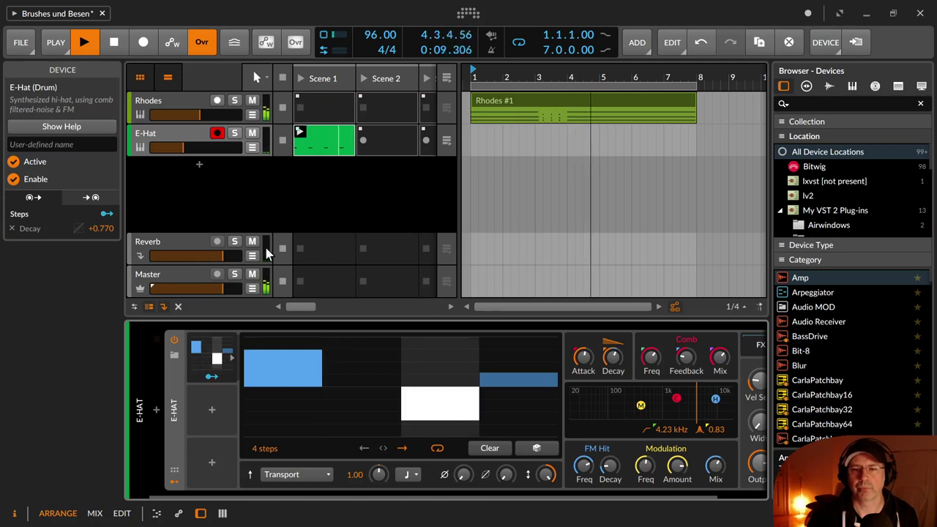
Step: Raise the E-Hat track's reverb send and set step 3 of the Steps pattern to about -27 %
left_click(170, 139)
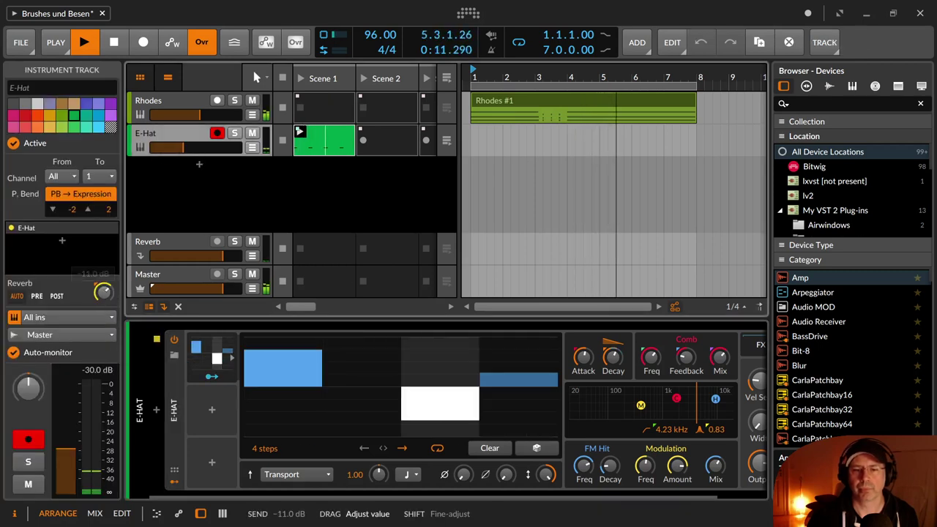
left_click_drag(104, 293, 104, 278)
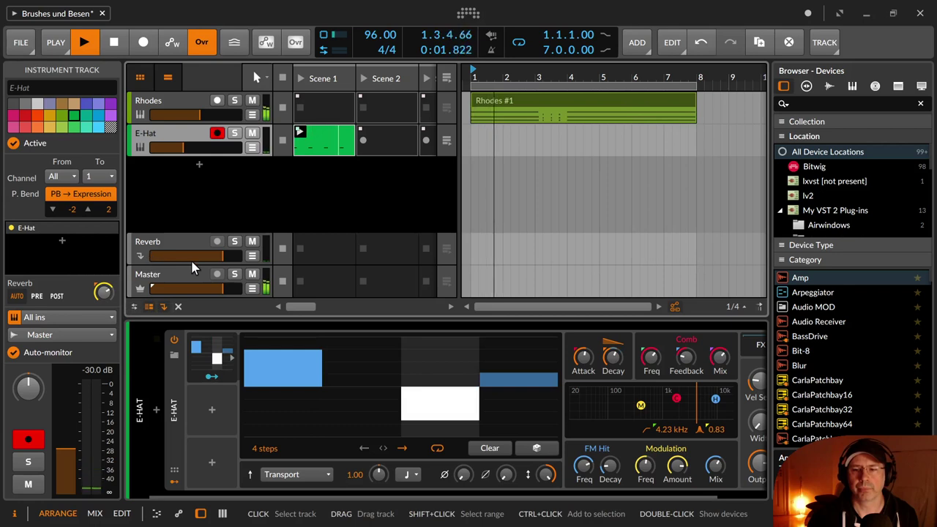
left_click_drag(429, 419, 434, 396)
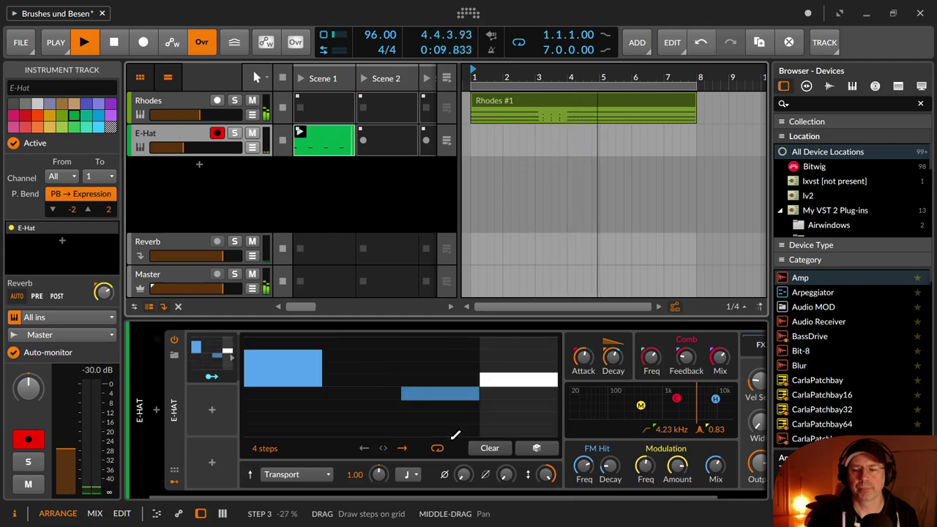
Step: Raise the Reverb effect's Width to its maximum and slightly lower the E-Hat track's reverb send
left_click(165, 243)
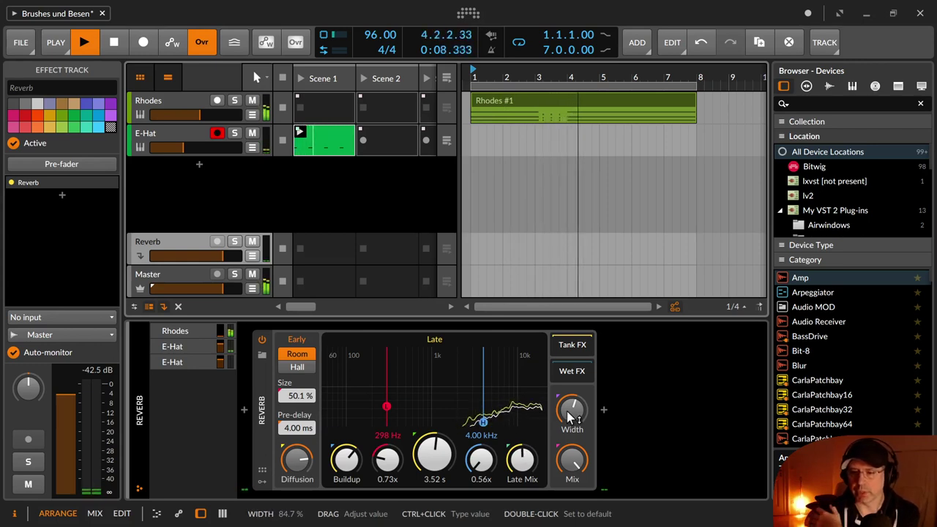
left_click_drag(569, 412, 571, 415)
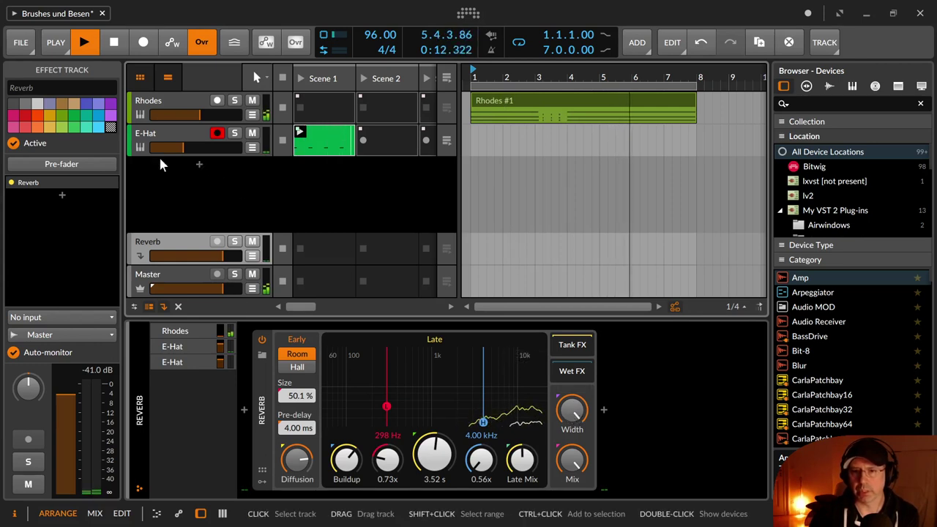
left_click(152, 133)
left_click_drag(103, 292, 103, 298)
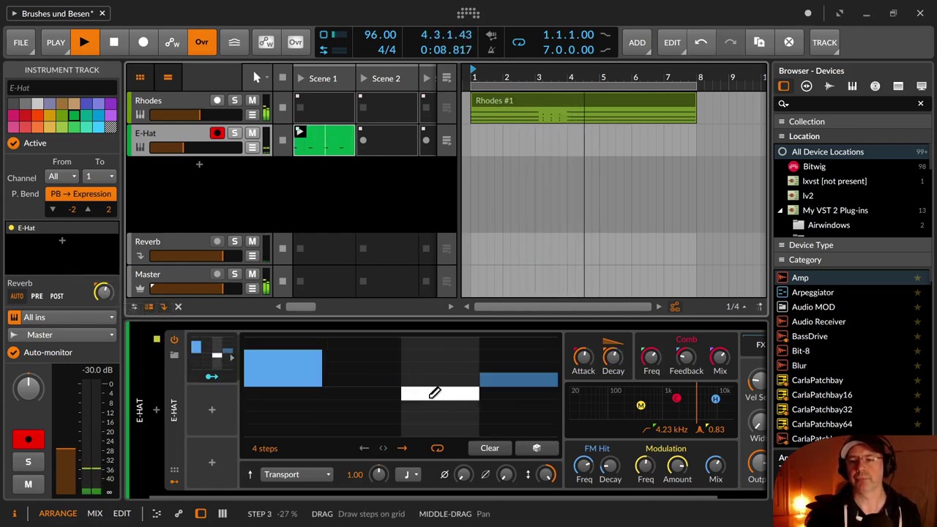
Step: Set step 2 of the Steps pattern to about 12 % and step 3 to about 2 %, and fine-tune the E-Hat's Attack
left_click(367, 380)
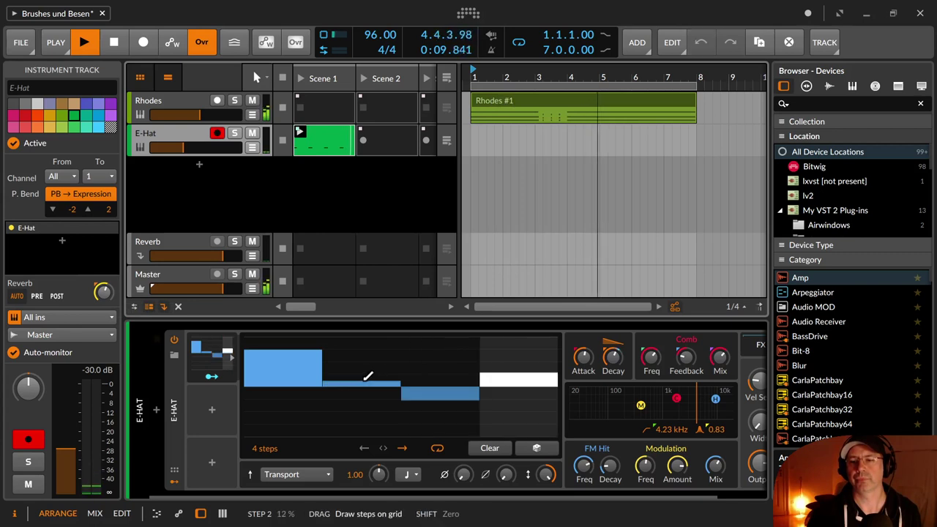
left_click(452, 384, "shift")
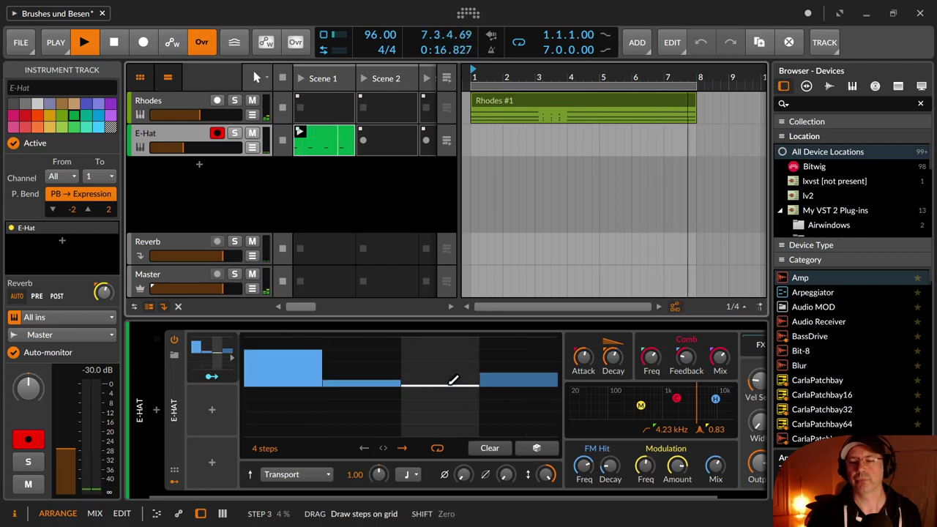
left_click(451, 386)
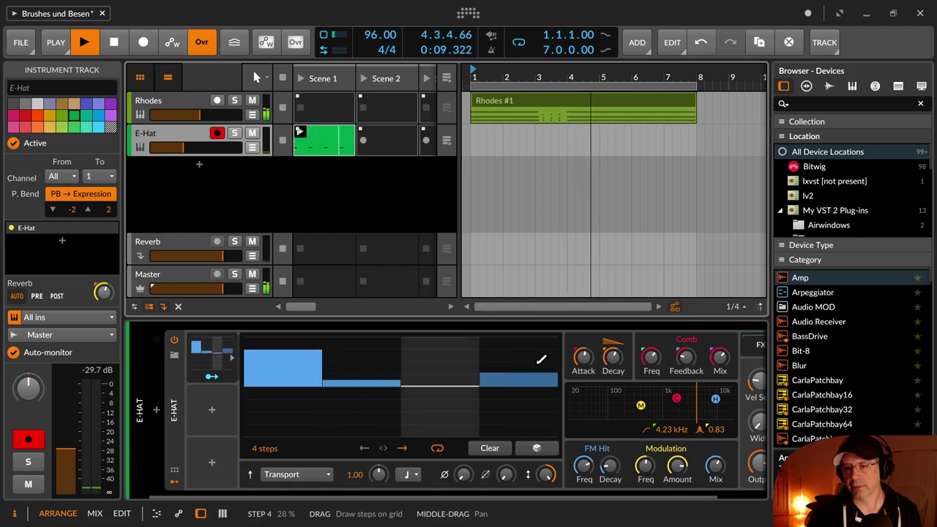
left_click_drag(581, 361, 581, 357)
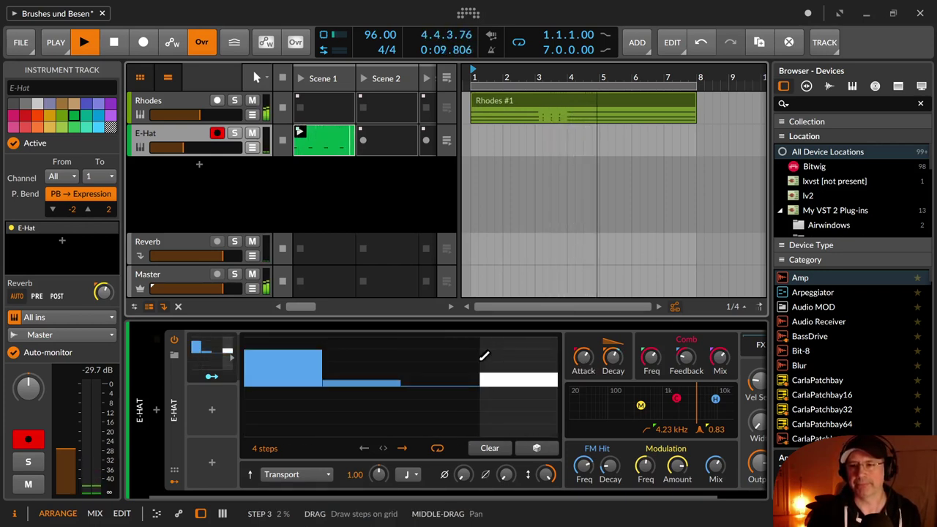
Step: Lower the E-Hat track's volume slightly and stop playback
mouse_move(183, 147)
left_mouse_down()
mouse_move(173, 147)
mouse_move(181, 155)
left_mouse_up()
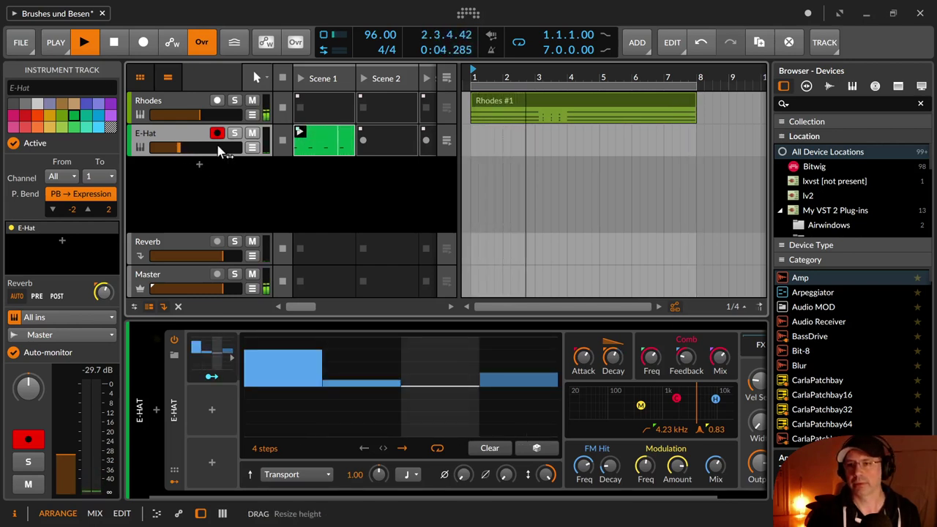
left_click(109, 46)
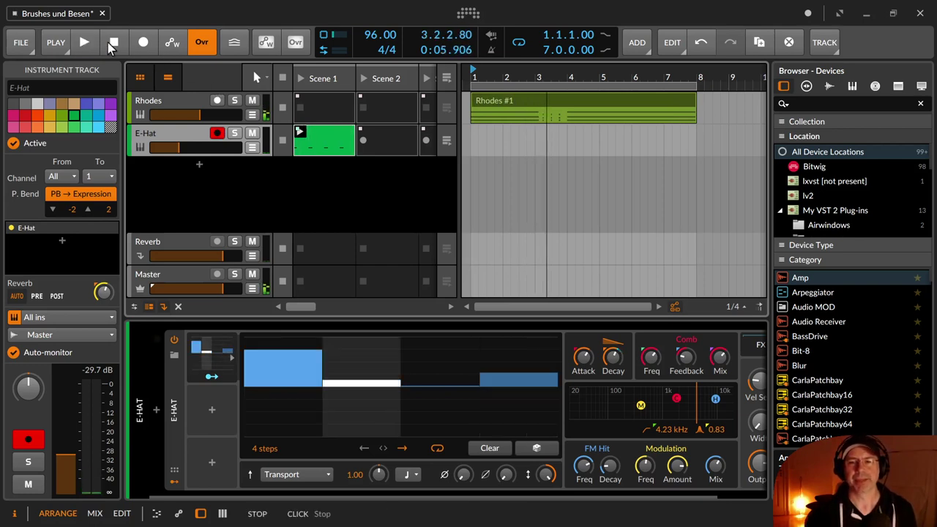